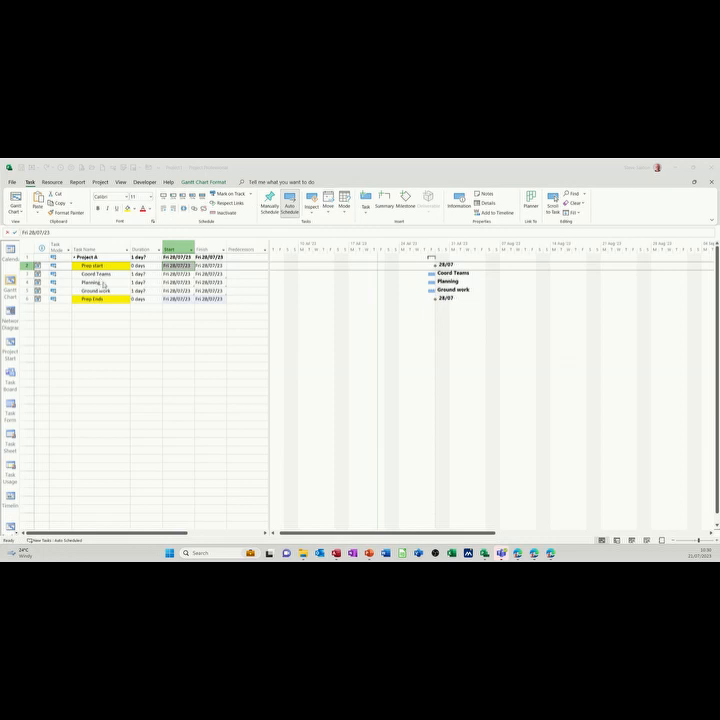
- Set the finish date of the yellow Prep Ends milestone to Mon 31/07/23
{"action": "left_click", "coordinate": [209, 299]}
{"action": "left_click", "coordinate": [223, 299]}
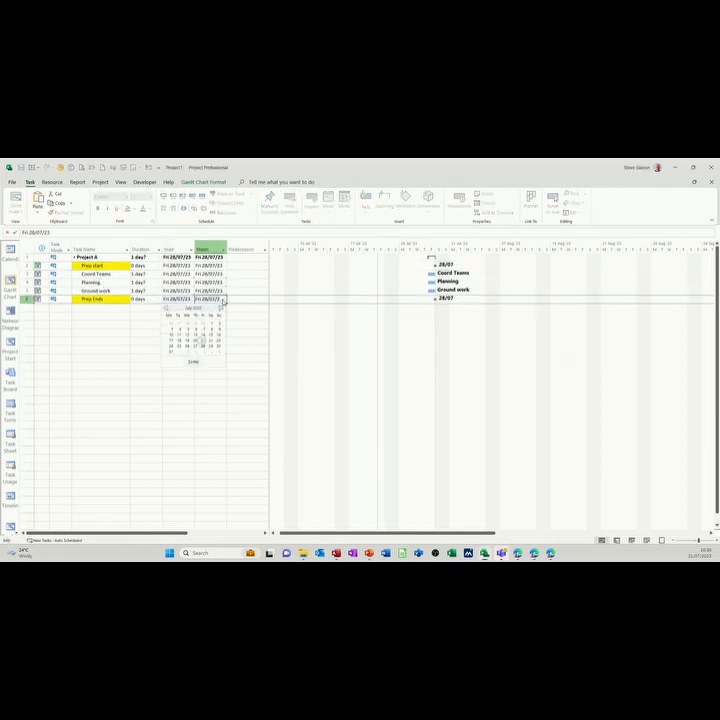
{"action": "left_click", "coordinate": [171, 352]}
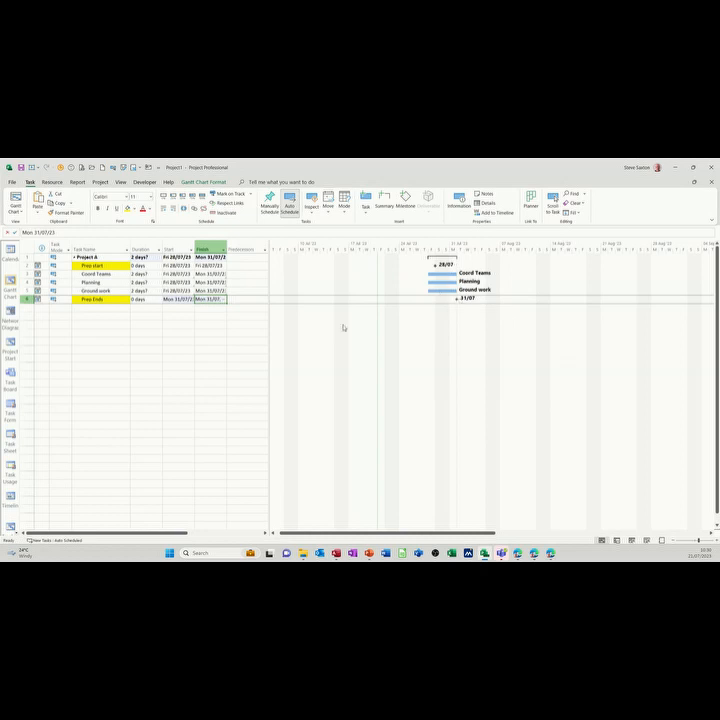
- Set the start date of the yellow Prep start milestone to Mon 31/07/23
{"action": "left_click", "coordinate": [177, 265]}
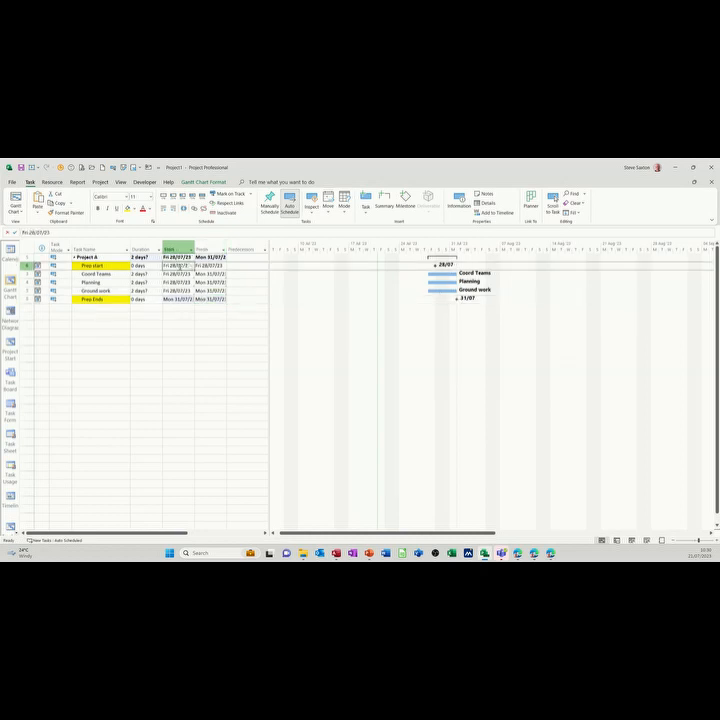
{"action": "left_click", "coordinate": [190, 266]}
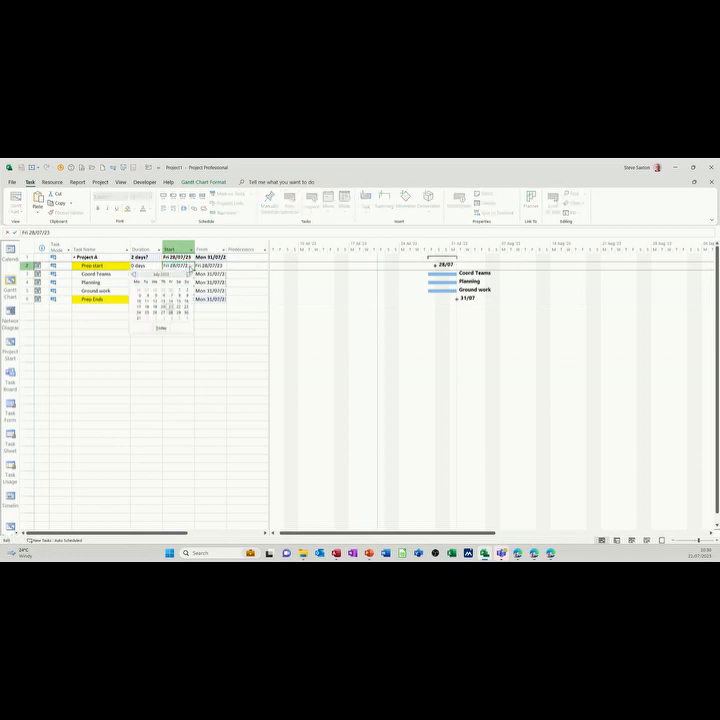
{"action": "left_click", "coordinate": [140, 319]}
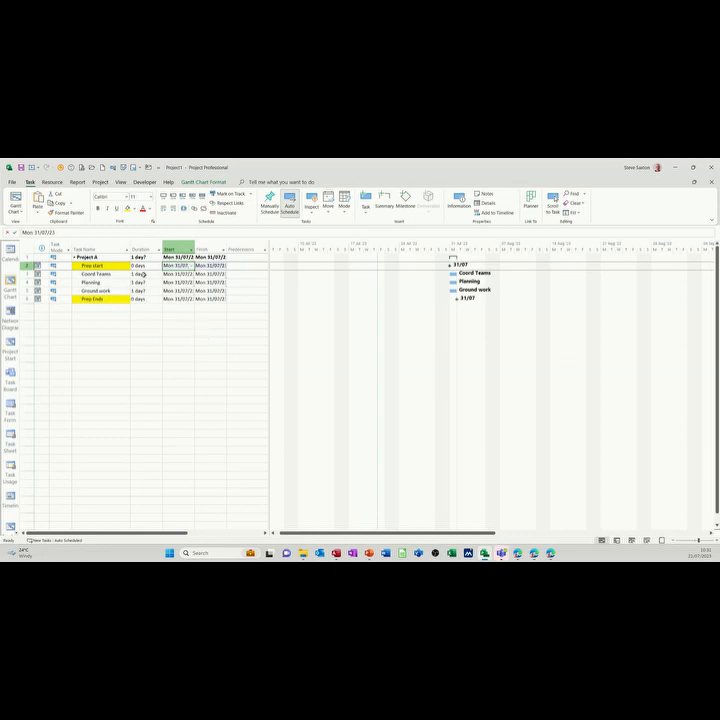
- Set the finish date of the yellow Prep Ends milestone to Thu 03/08/23
{"action": "left_click", "coordinate": [218, 299]}
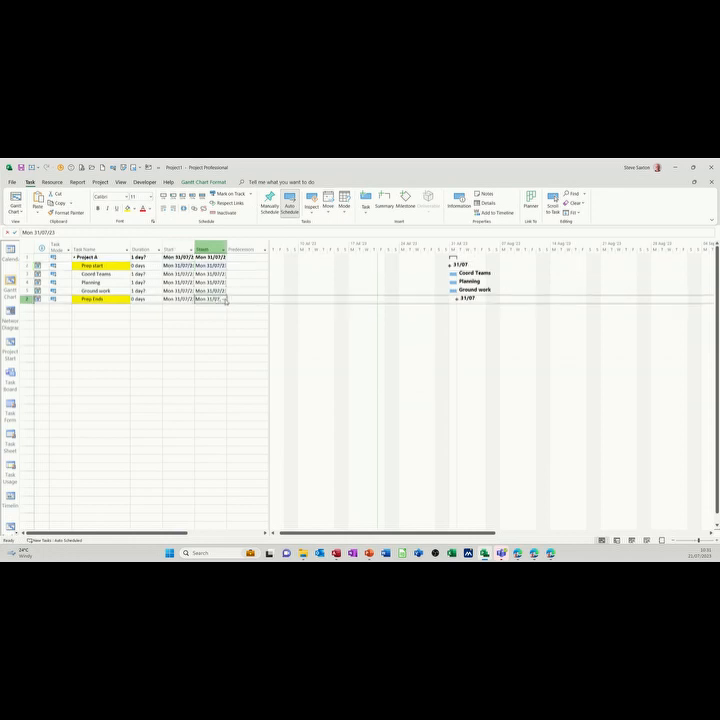
{"action": "left_click", "coordinate": [226, 299]}
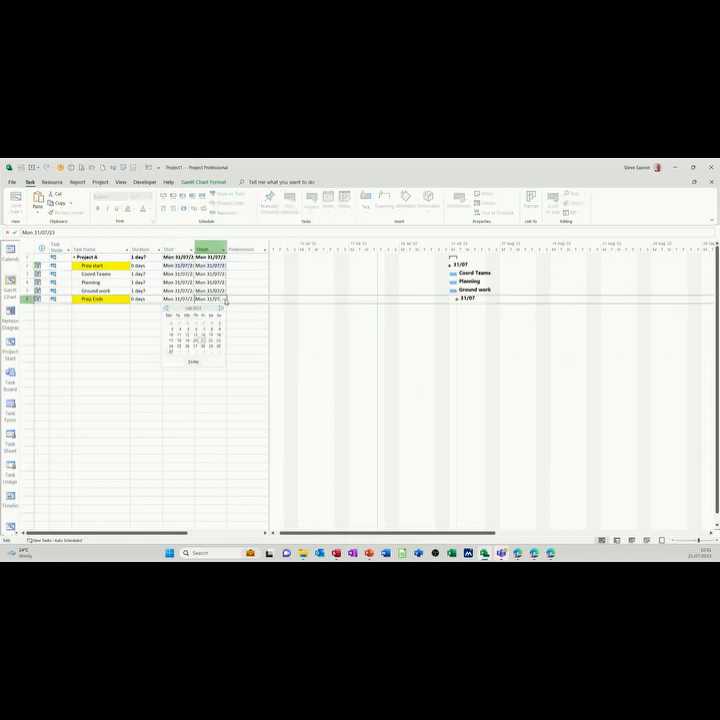
{"action": "left_click", "coordinate": [196, 353]}
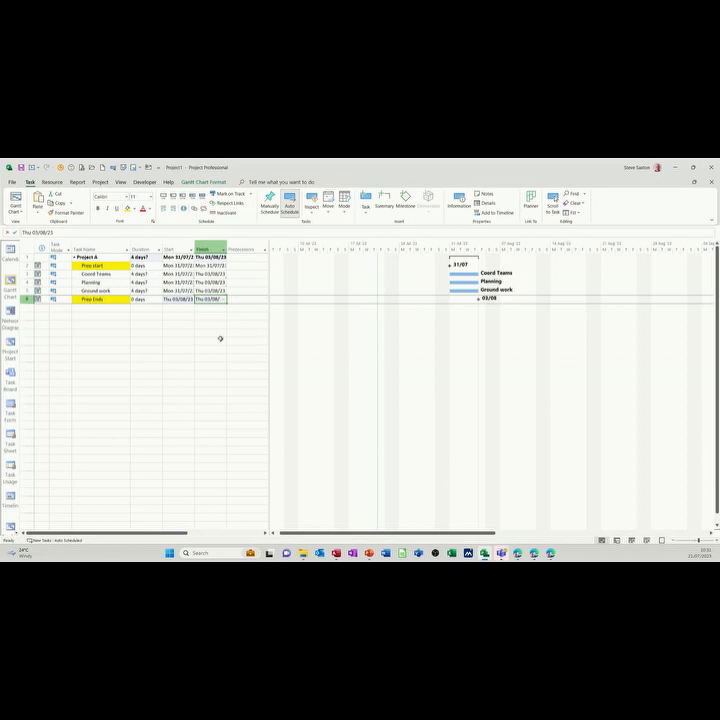
- Leave one row blank below Prep Ends and add the tasks Prep Start and Coord Teams
{"action": "left_click", "coordinate": [100, 316]}
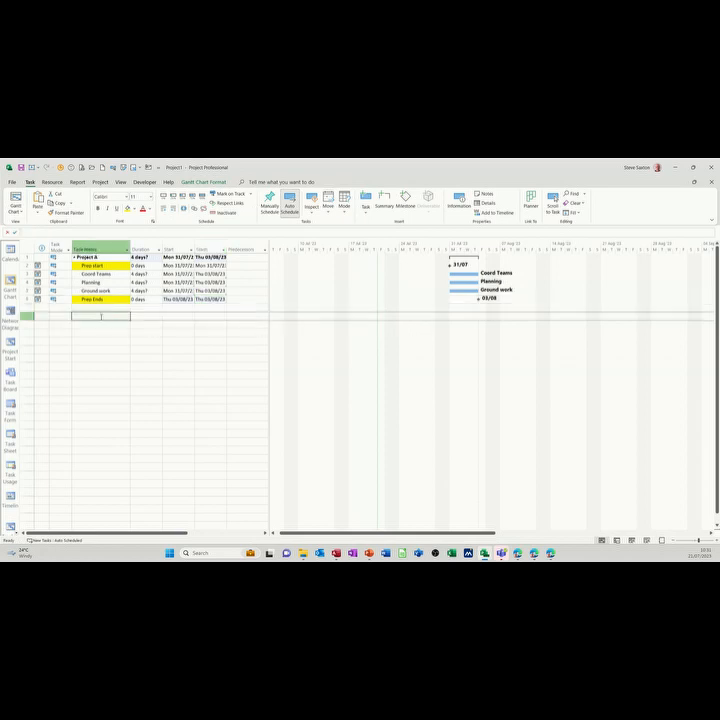
{"action": "type", "text": "Pro"}
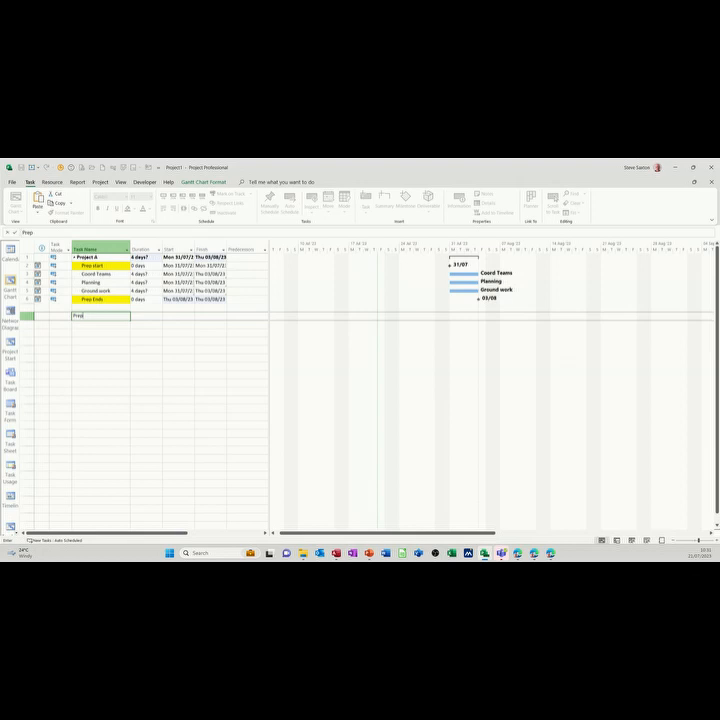
{"action": "type", "text": "p Start"}
{"action": "key", "text": "Return"}
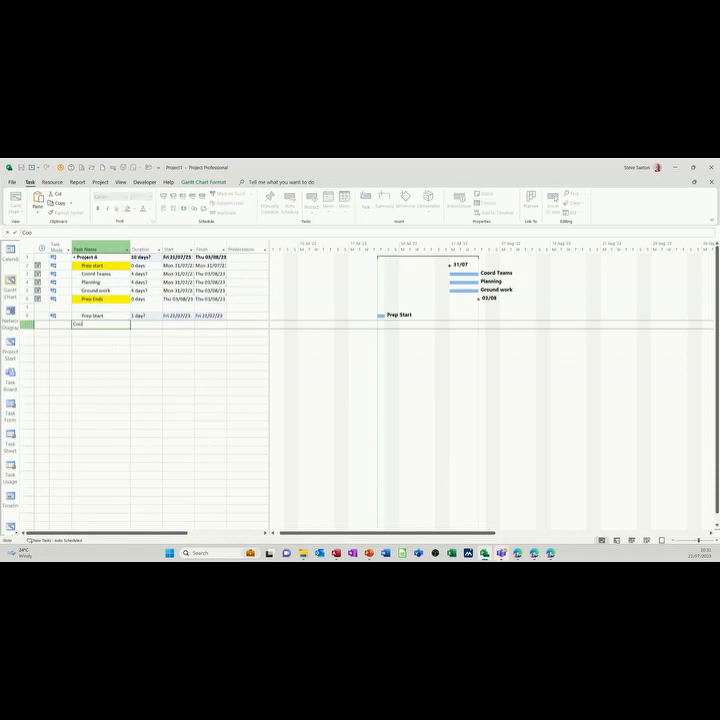
{"action": "type", "text": "Coord Teams"}
{"action": "key", "text": "Return"}
- Add the tasks Planning, Ground Work and Prep End below the new Coord Teams task
{"action": "type", "text": "Pl"}
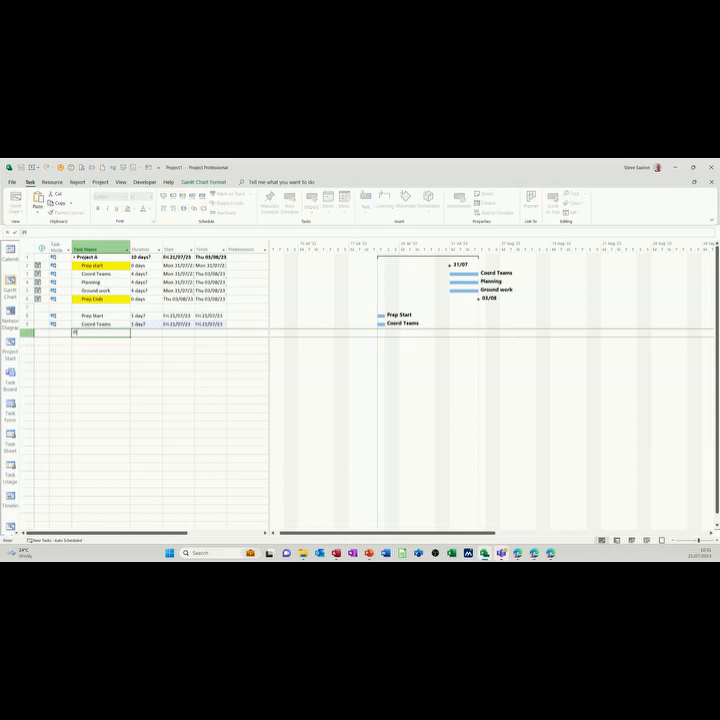
{"action": "type", "text": "anning"}
{"action": "key", "text": "Return"}
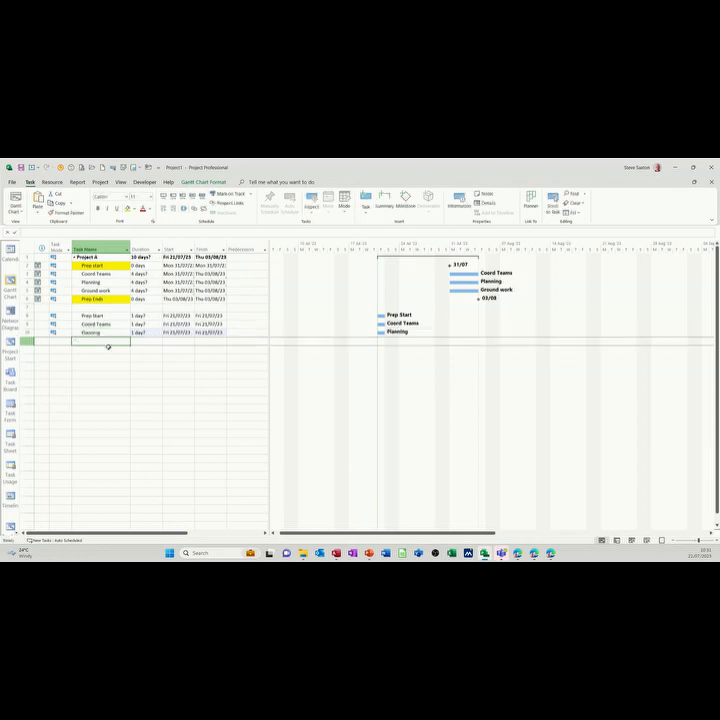
{"action": "type", "text": "G"}
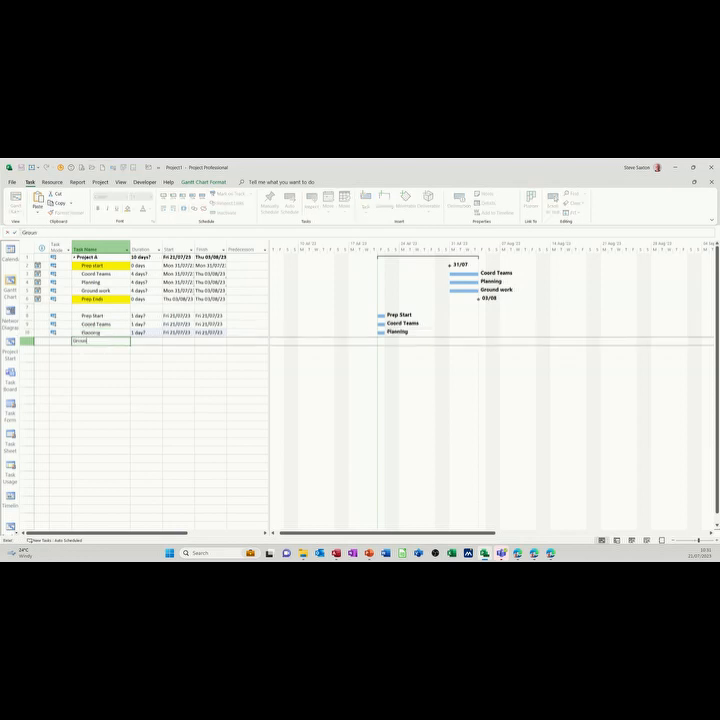
{"action": "type", "text": "round Work"}
{"action": "key", "text": "Return"}
{"action": "type", "text": "Prep End"}
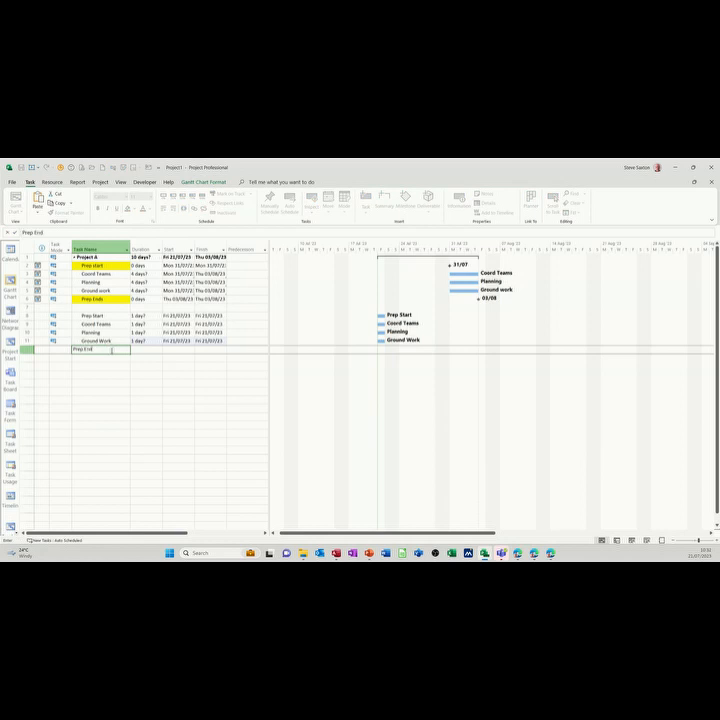
- Fill the new Prep Start and Prep End task names with a light orange background
{"action": "left_click", "coordinate": [105, 316]}
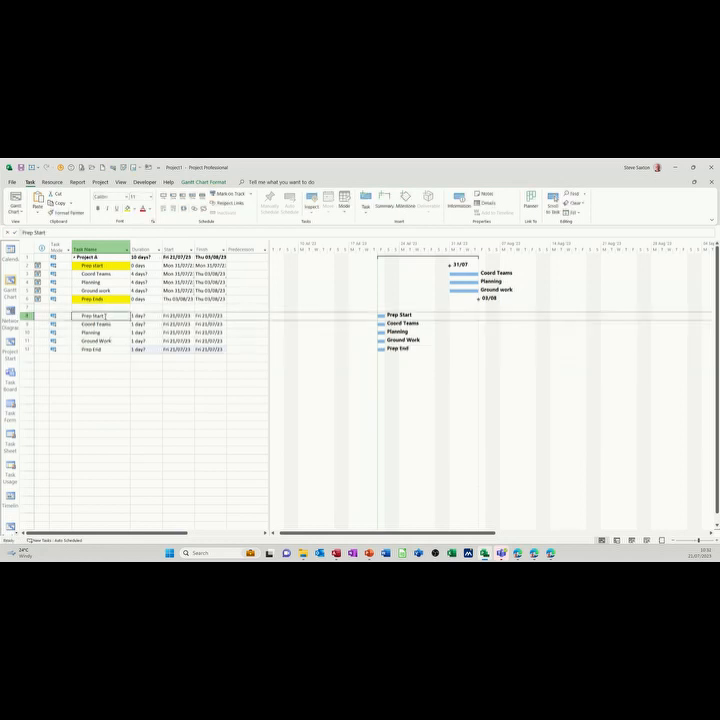
{"action": "left_click", "coordinate": [132, 209]}
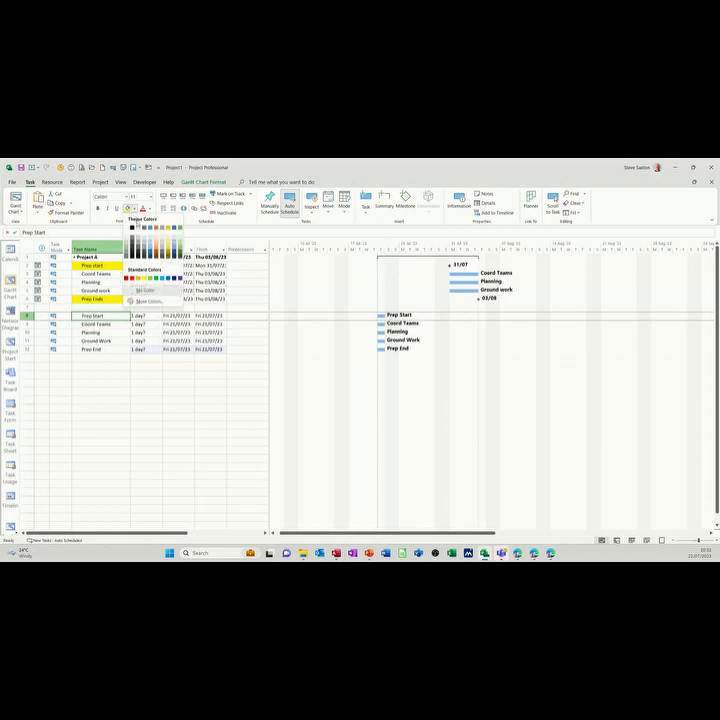
{"action": "left_click", "coordinate": [155, 240]}
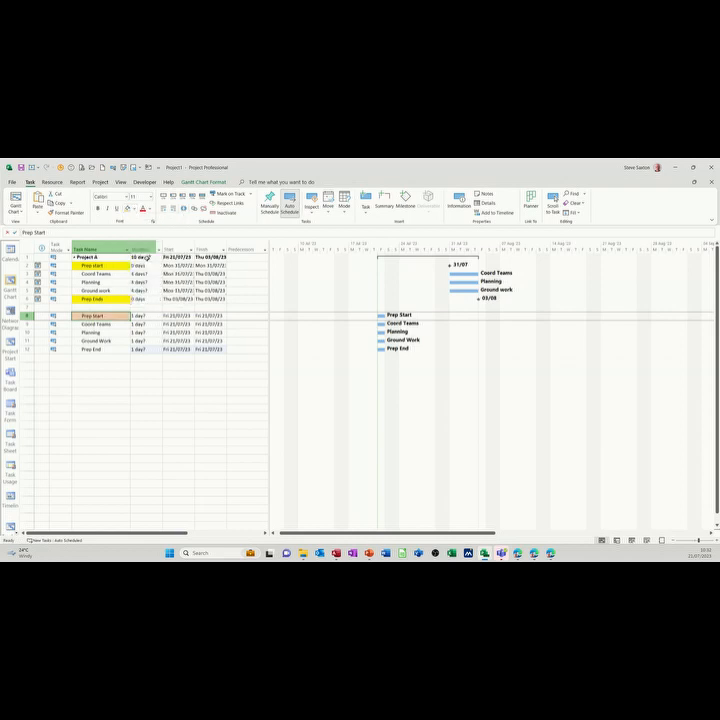
{"action": "left_click", "coordinate": [107, 349]}
{"action": "left_click", "coordinate": [127, 209]}
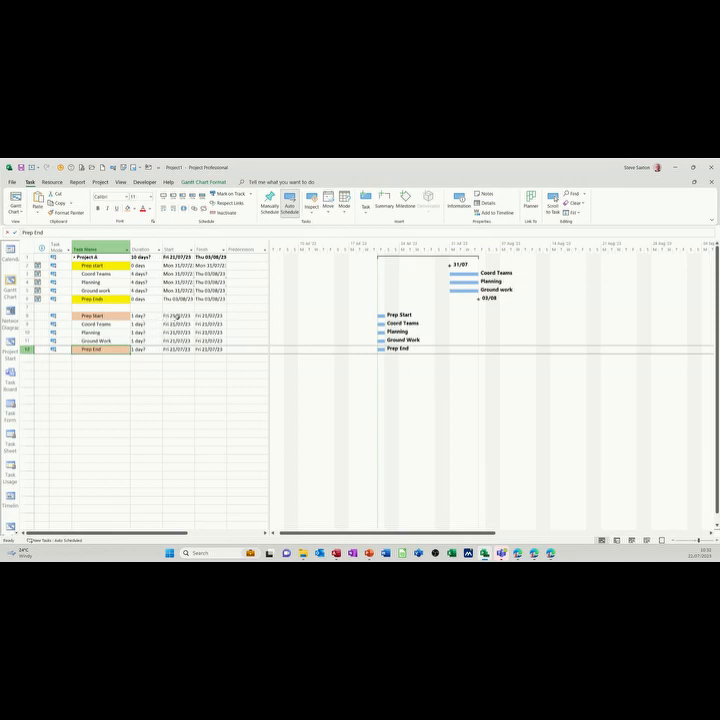
- Copy the new Prep Start's start date and paste it as a text data link into the start date of Coord Teams in row 9
{"action": "left_click", "coordinate": [177, 316]}
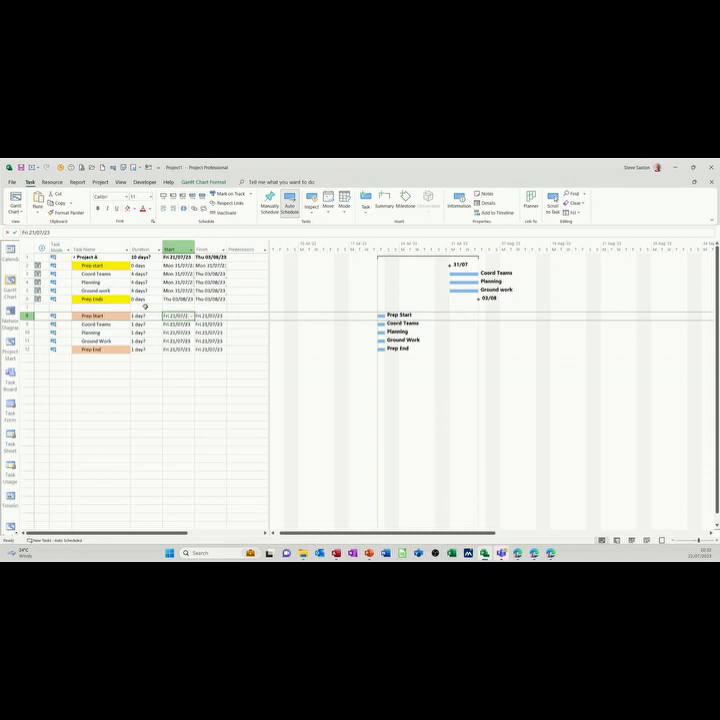
{"action": "left_click", "coordinate": [169, 324]}
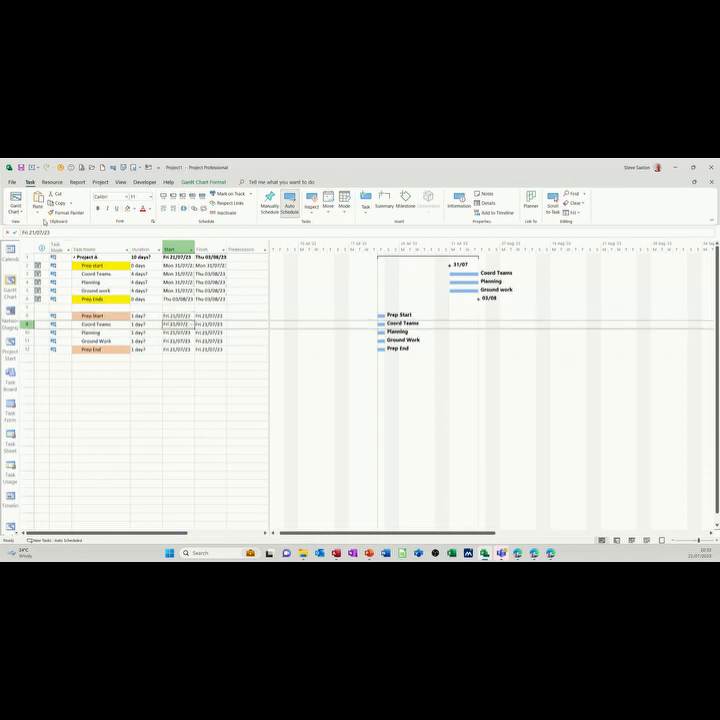
{"action": "left_click", "coordinate": [37, 210]}
{"action": "left_click", "coordinate": [49, 246]}
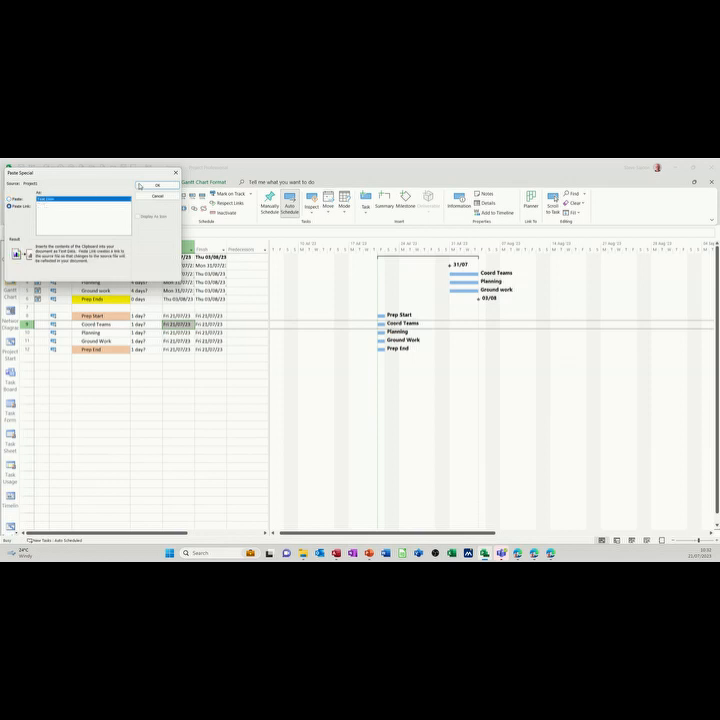
{"action": "left_click", "coordinate": [156, 185]}
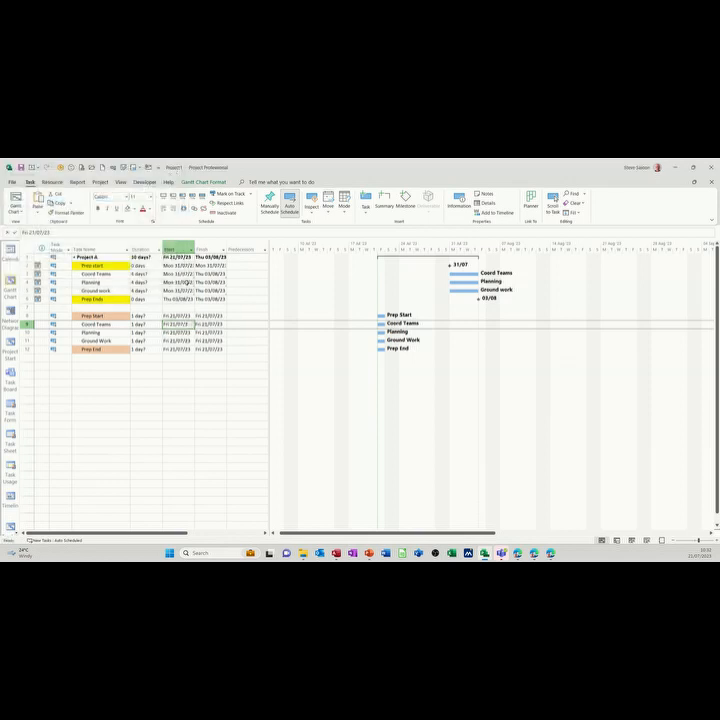
- Paste the copied Prep Start date as a link into the start date of Planning in row 10
{"action": "left_click", "coordinate": [177, 332]}
{"action": "left_click", "coordinate": [37, 211]}
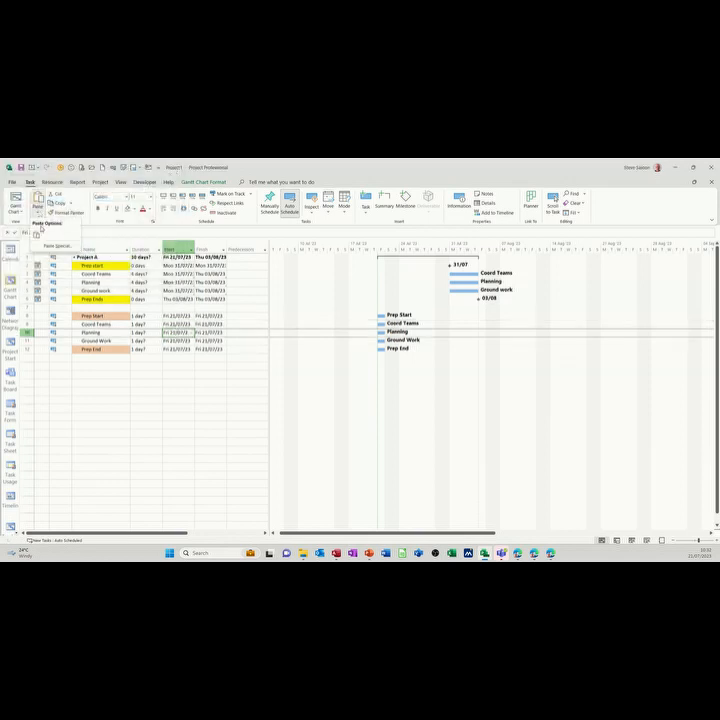
{"action": "left_click", "coordinate": [55, 245]}
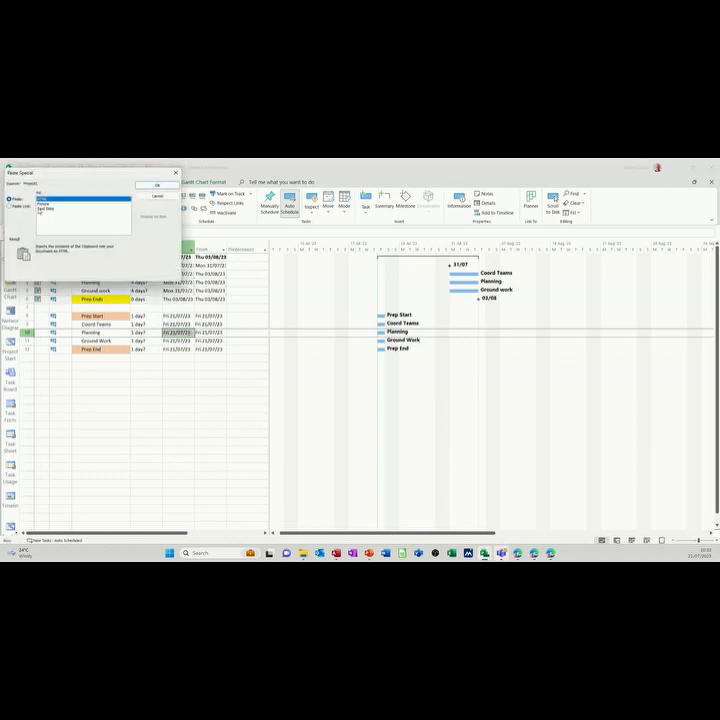
{"action": "left_click", "coordinate": [10, 205]}
{"action": "left_click", "coordinate": [157, 185]}
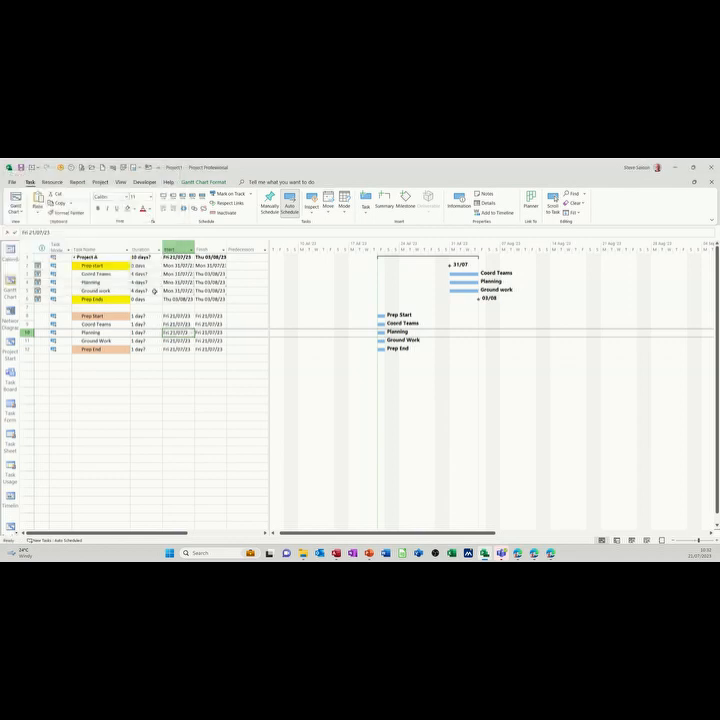
- Paste the copied Prep Start date as a text data link into the start date of Ground Work in row 11
{"action": "left_click", "coordinate": [174, 341]}
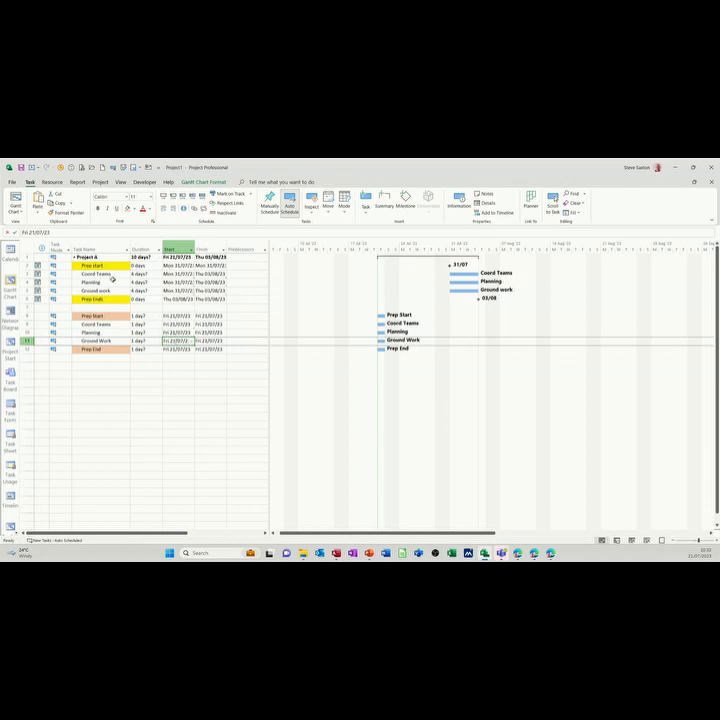
{"action": "left_click", "coordinate": [40, 214]}
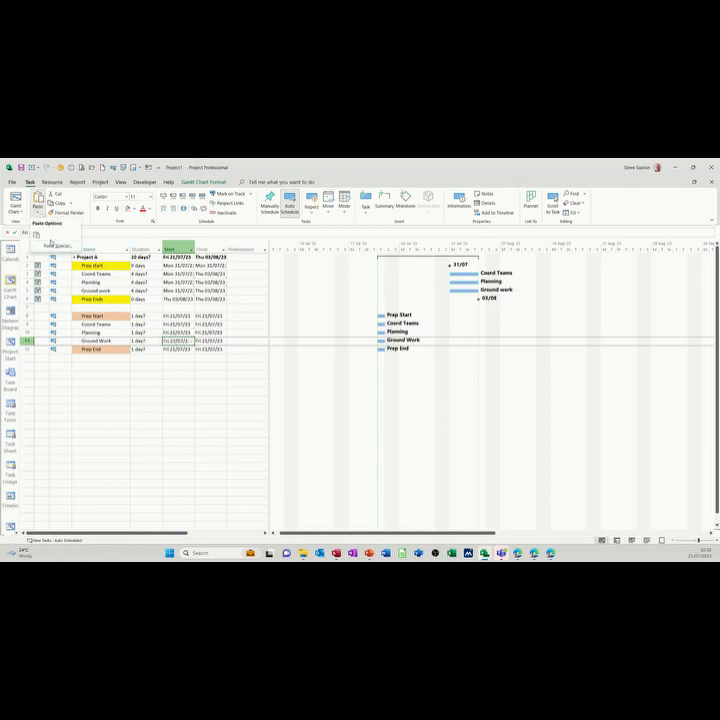
{"action": "left_click", "coordinate": [52, 245]}
{"action": "left_click", "coordinate": [10, 206]}
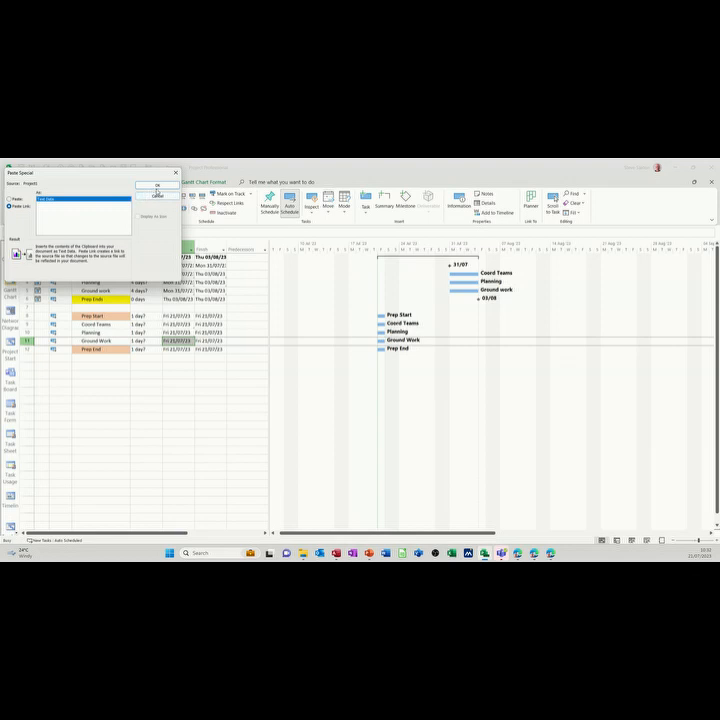
{"action": "left_click", "coordinate": [156, 188]}
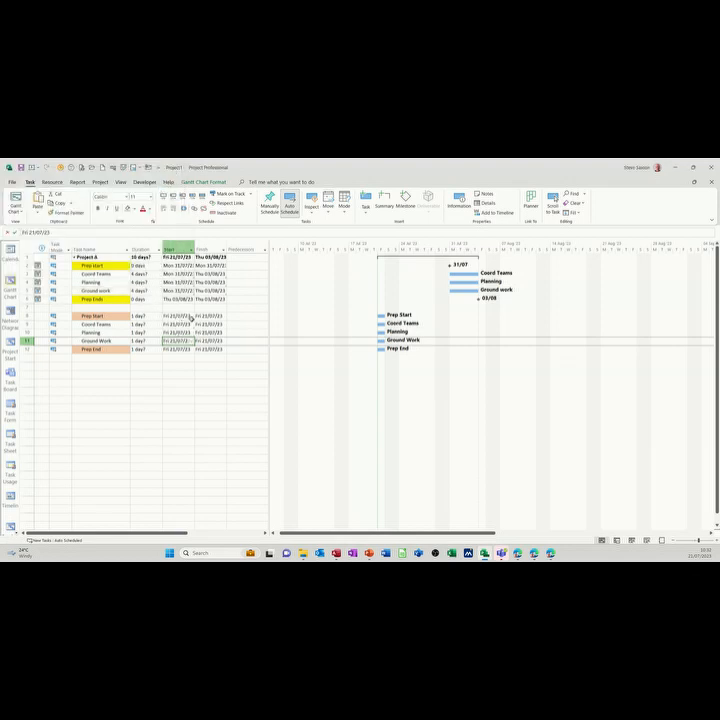
- Copy Prep End's finish date and paste it as a text data link into the finish date of Ground Work in row 11
{"action": "left_click", "coordinate": [210, 349]}
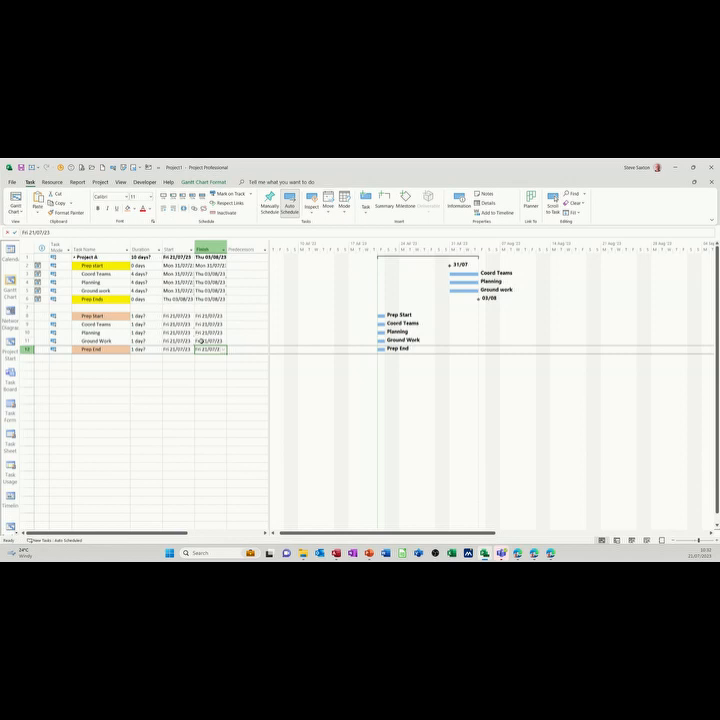
{"action": "left_click", "coordinate": [206, 341]}
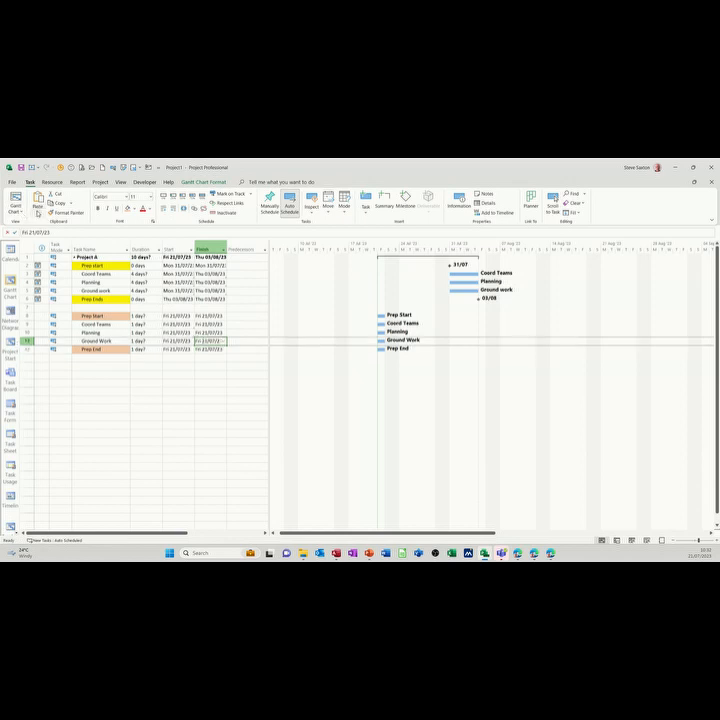
{"action": "left_click", "coordinate": [37, 212]}
{"action": "left_click", "coordinate": [57, 245]}
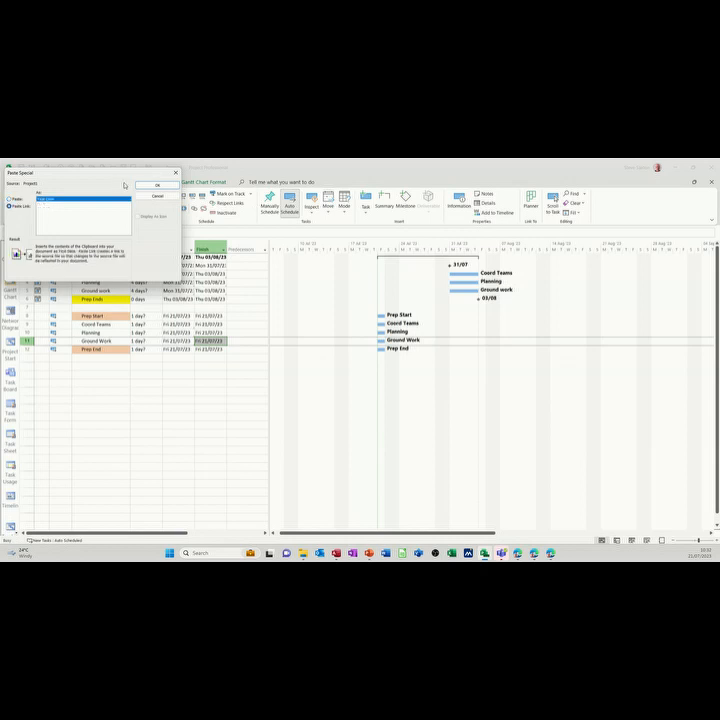
{"action": "left_click", "coordinate": [157, 185]}
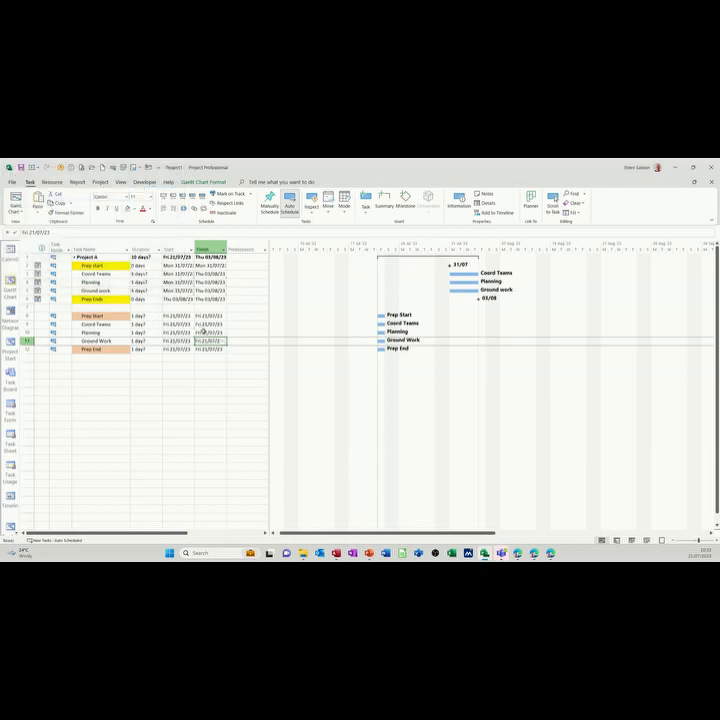
- Paste the copied Prep End finish date as a text data link into the finish date of Planning in row 10
{"action": "left_click", "coordinate": [204, 332]}
{"action": "left_click", "coordinate": [38, 212]}
{"action": "left_click", "coordinate": [49, 246]}
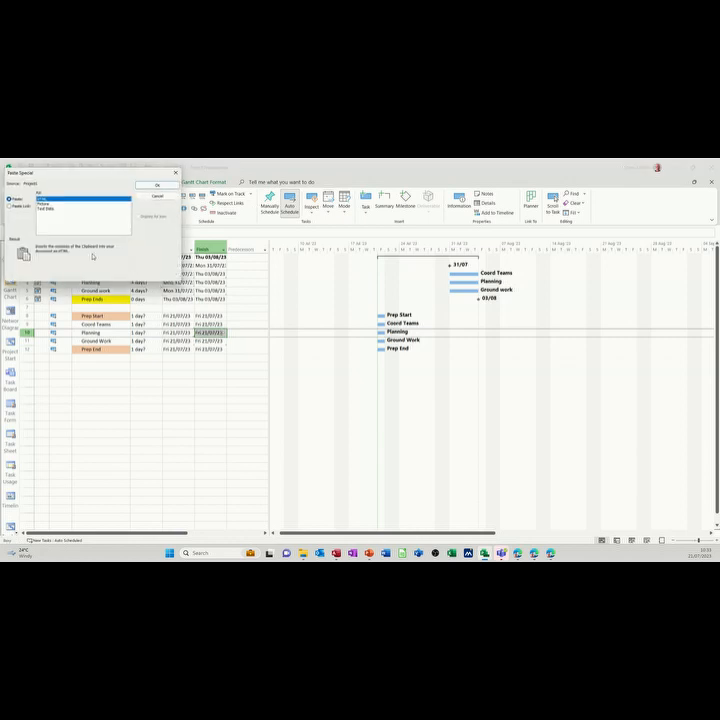
{"action": "left_click", "coordinate": [155, 186]}
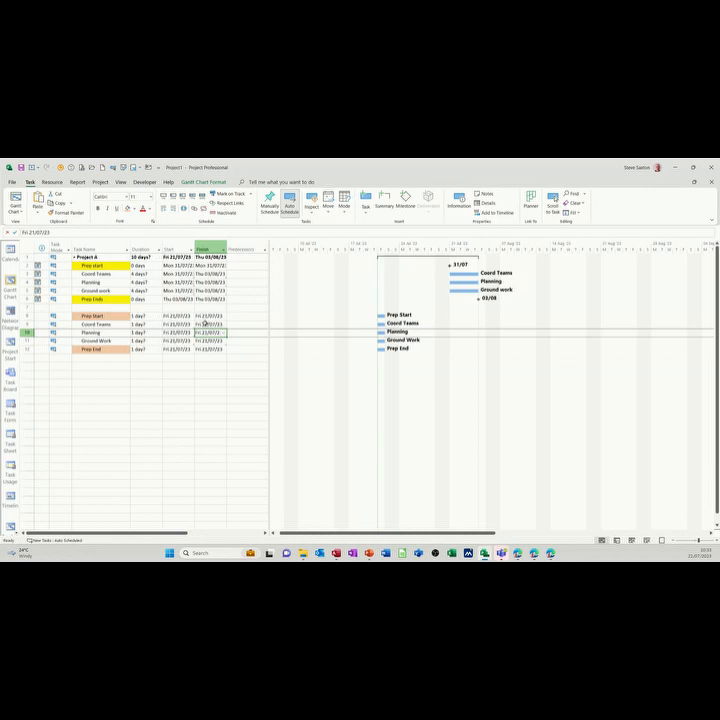
- Paste the copied Prep End finish date as a text data link into the finish date of Coord Teams in row 9
{"action": "key", "text": "Up"}
{"action": "left_click", "coordinate": [37, 212]}
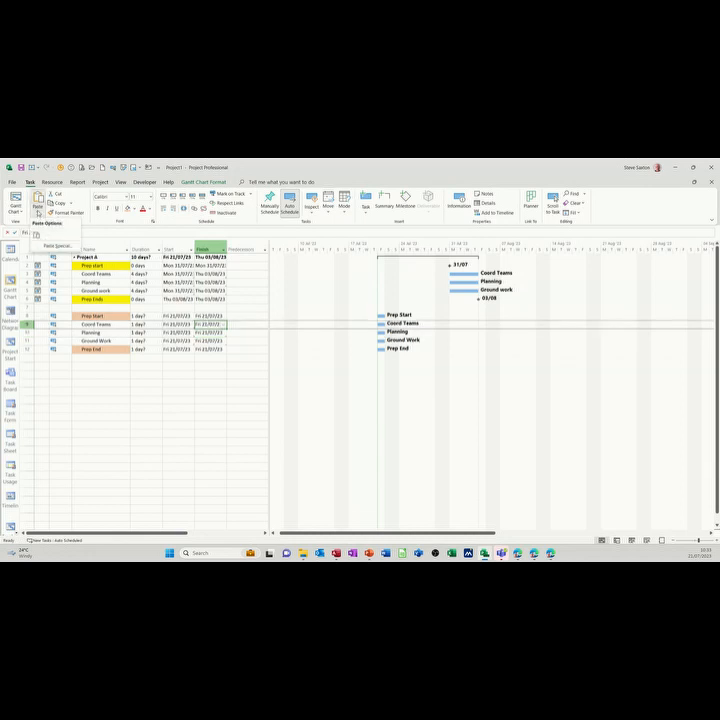
{"action": "left_click", "coordinate": [52, 246]}
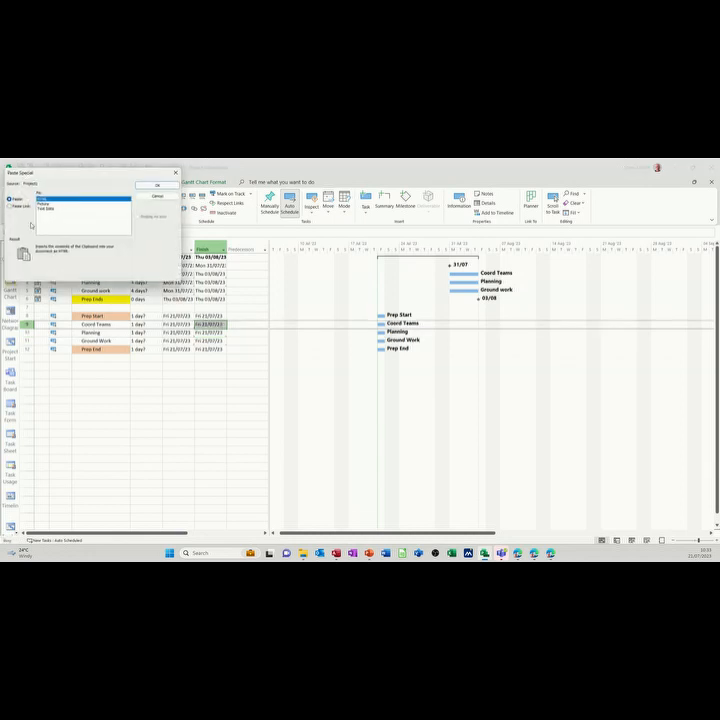
{"action": "left_click", "coordinate": [157, 186]}
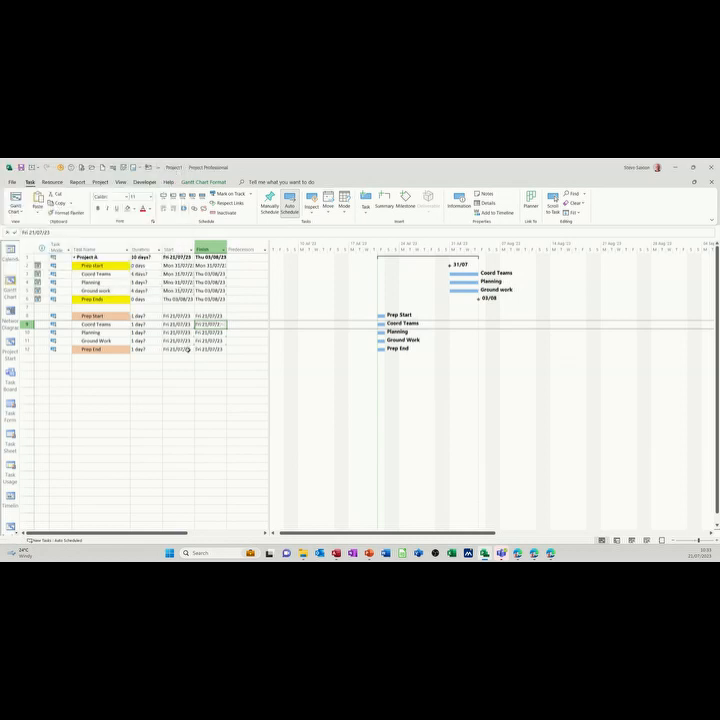
- Set the durations of Prep Start in row 8 and Prep End in row 12 to 0 days, making them milestones
{"action": "key", "text": "Up"}
{"action": "key", "text": "Left"}
{"action": "key", "text": "Left"}
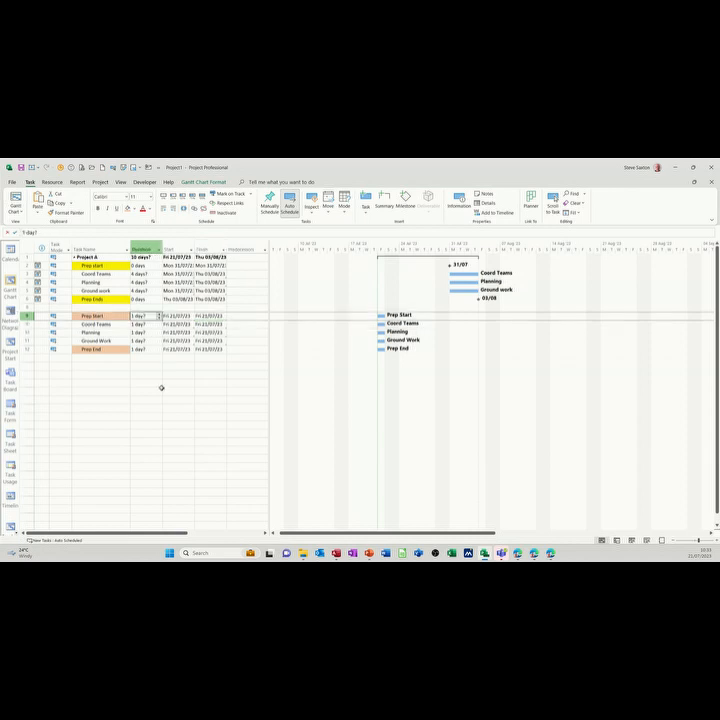
{"action": "type", "text": "0"}
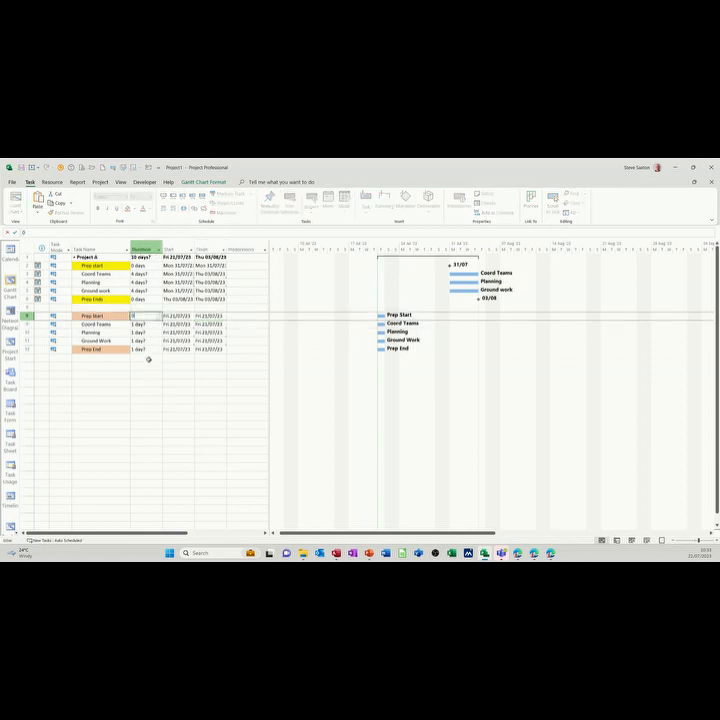
{"action": "left_click", "coordinate": [146, 350]}
{"action": "type", "text": "0"}
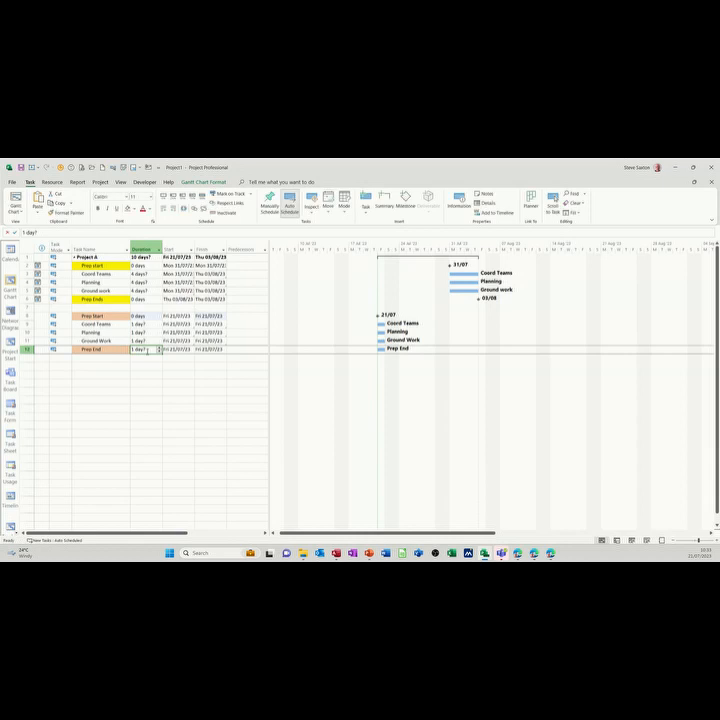
{"action": "left_click", "coordinate": [150, 357]}
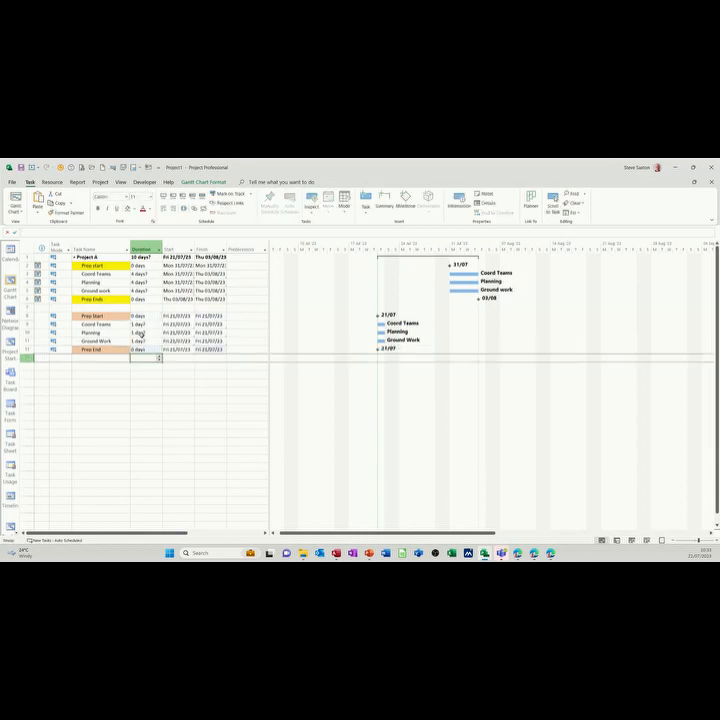
- Set the finish date of Prep End in row 12 to Wed 26/07/23
{"action": "left_click", "coordinate": [207, 349]}
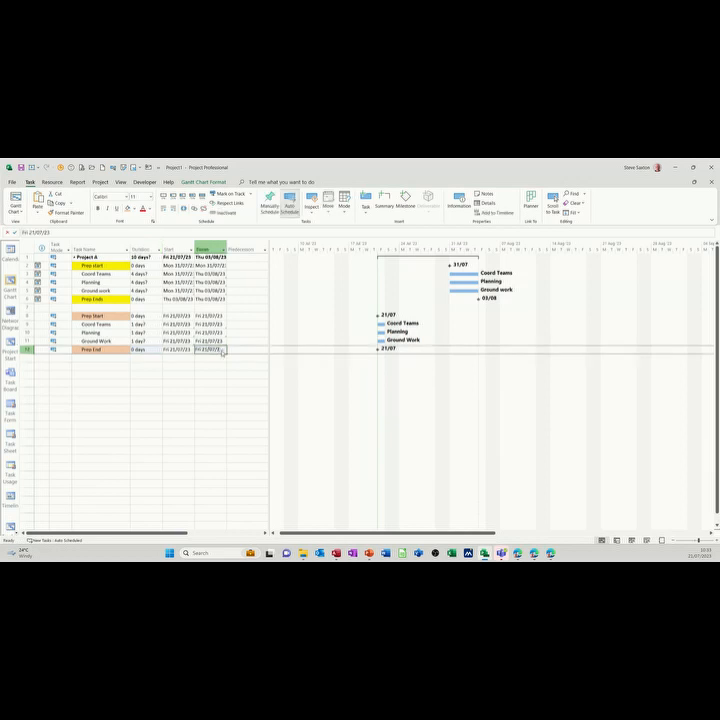
{"action": "left_click", "coordinate": [223, 350]}
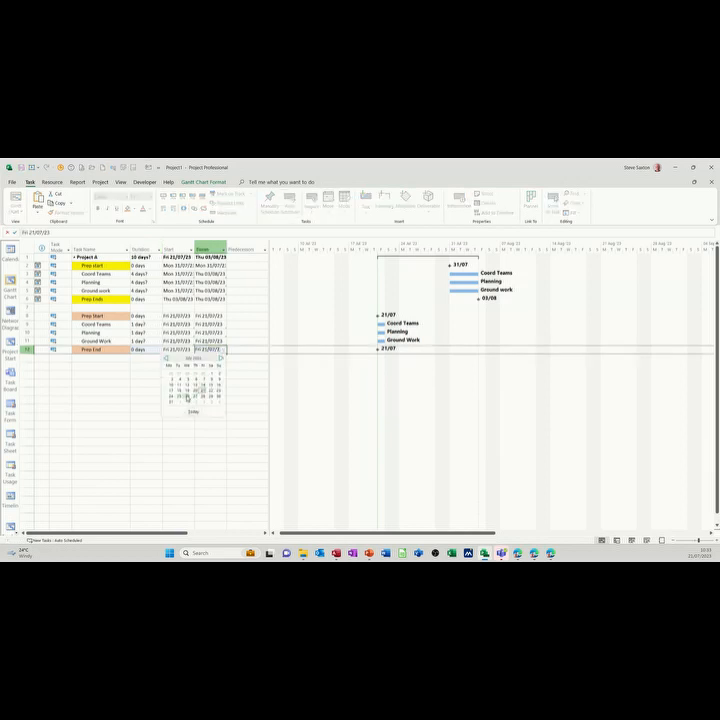
{"action": "left_click", "coordinate": [186, 396]}
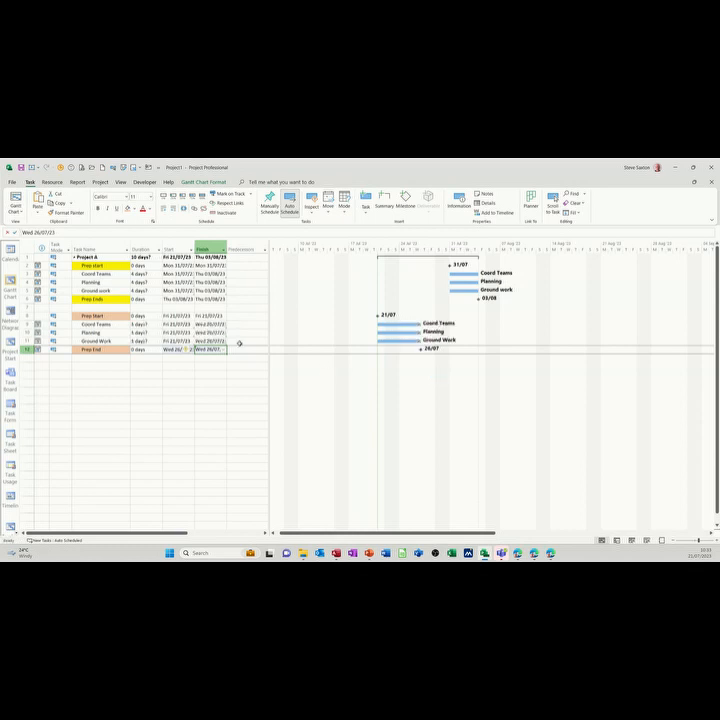
- Set the start date of Prep Start in row 8 to Tue 25/07/23
{"action": "left_click", "coordinate": [178, 317]}
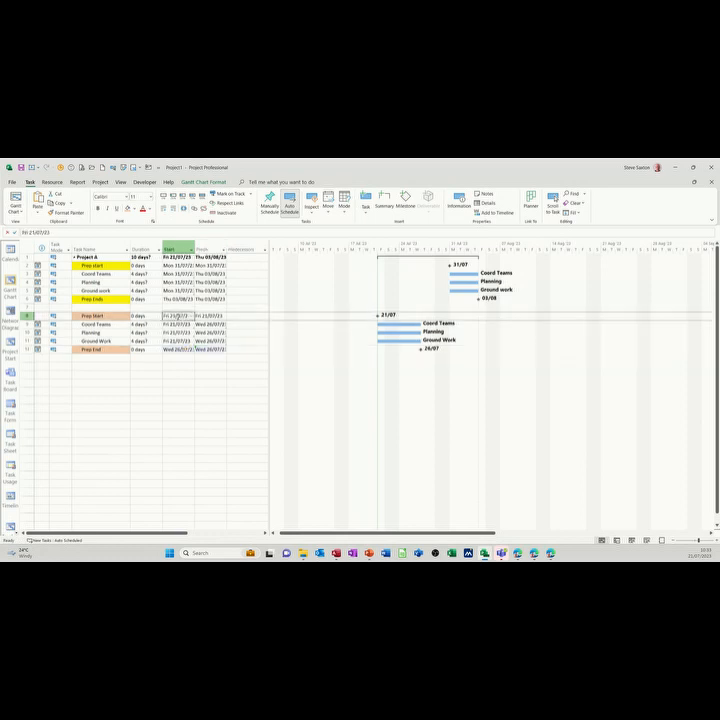
{"action": "left_click", "coordinate": [189, 316]}
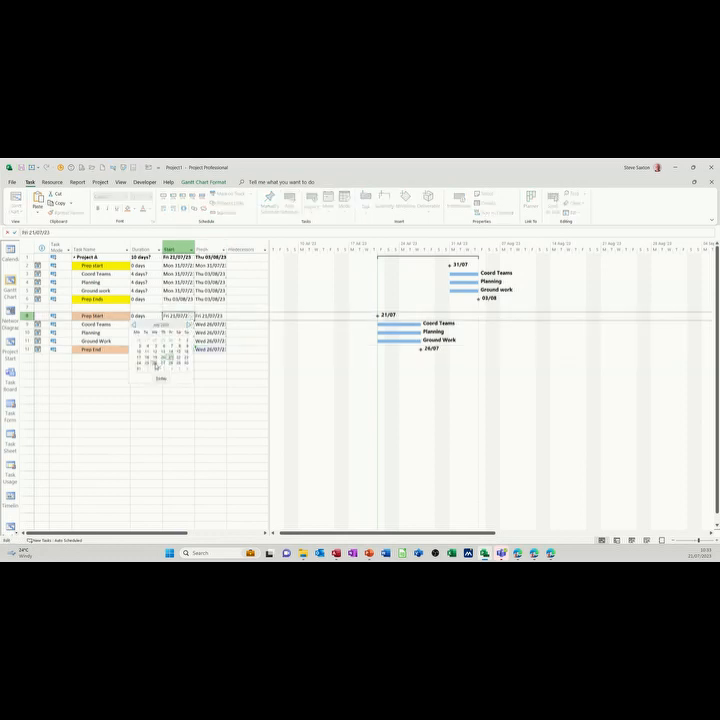
{"action": "left_click", "coordinate": [146, 363]}
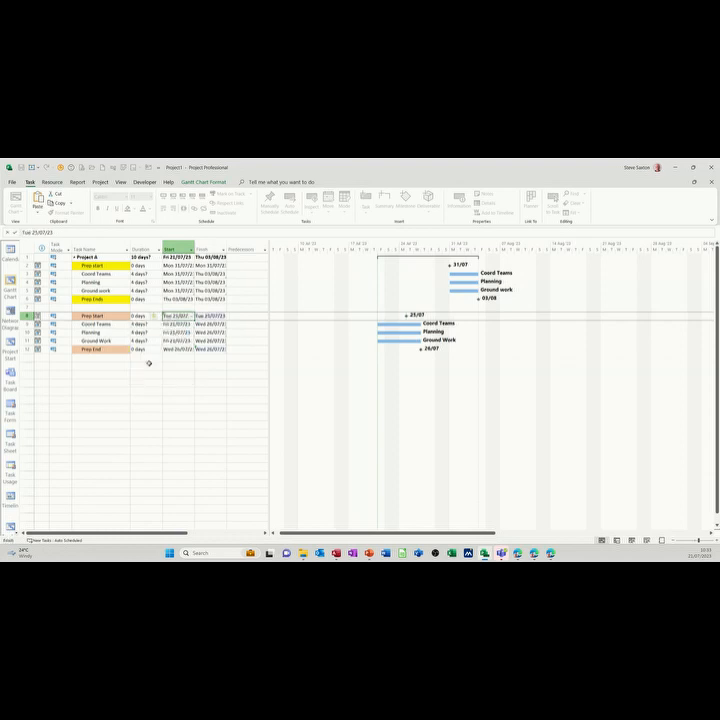